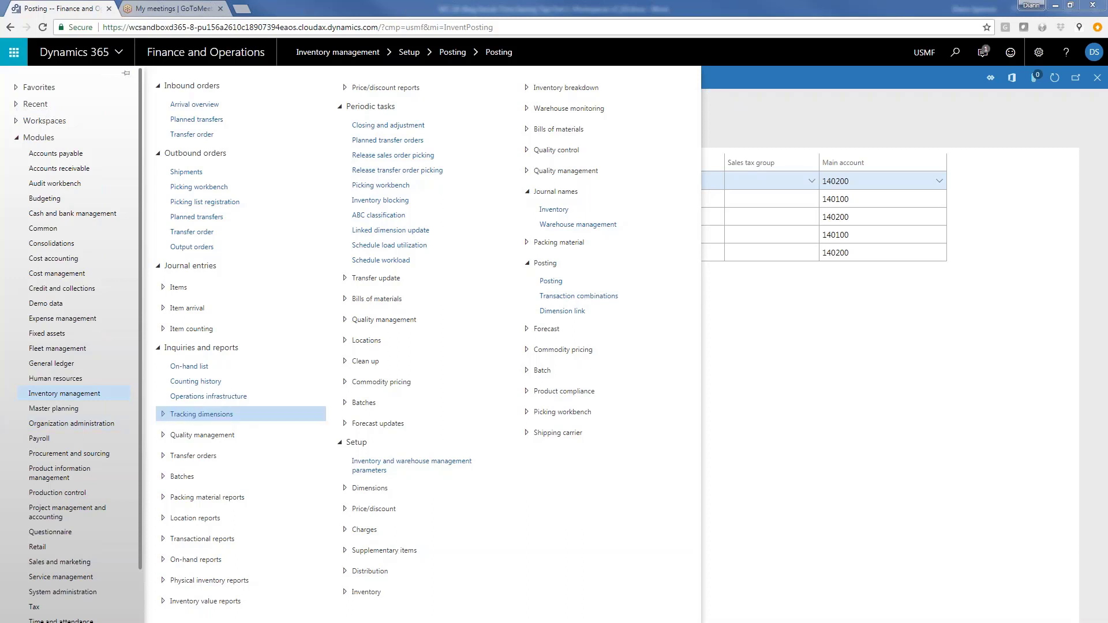
Open the Inventory management posting setup in edit mode and view the sales order Revenue and Commission accounts
click(550, 283)
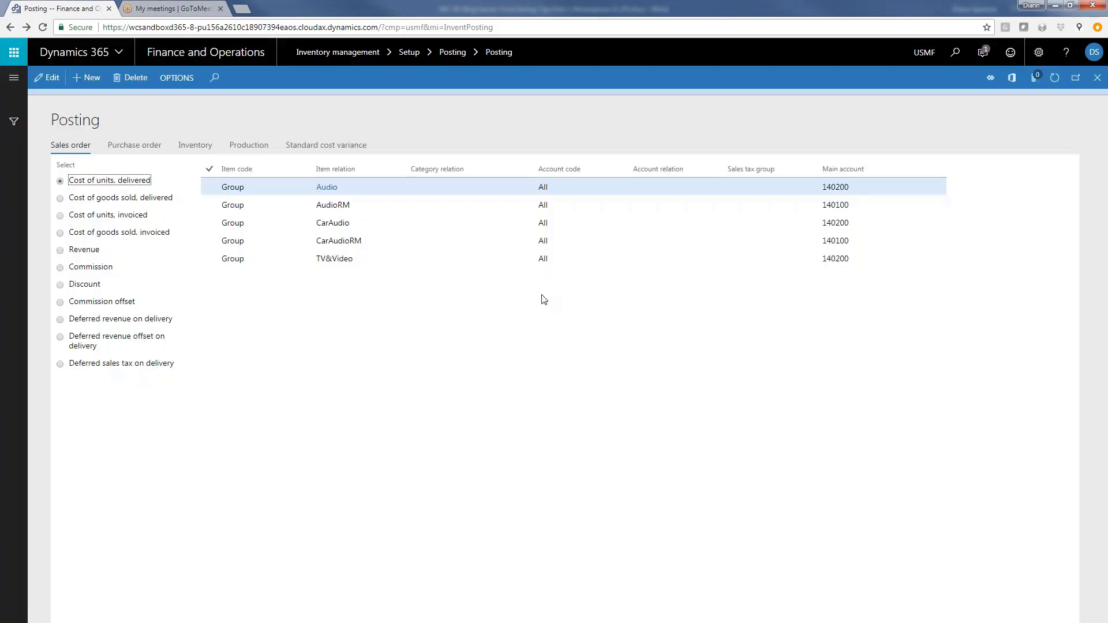
key(F2)
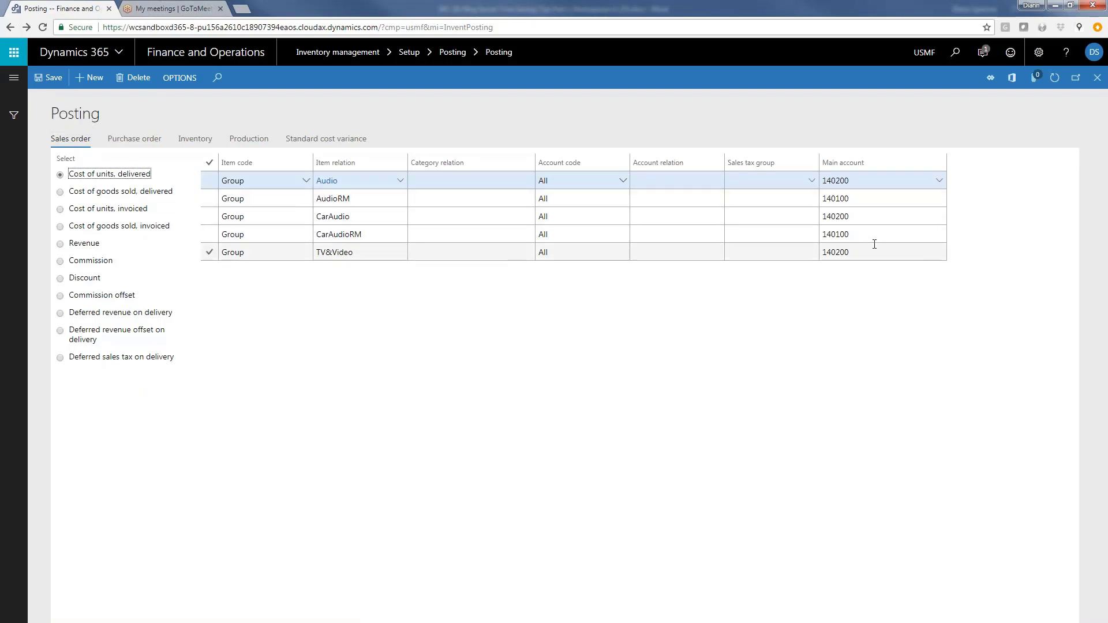
mouse_move(874, 244)
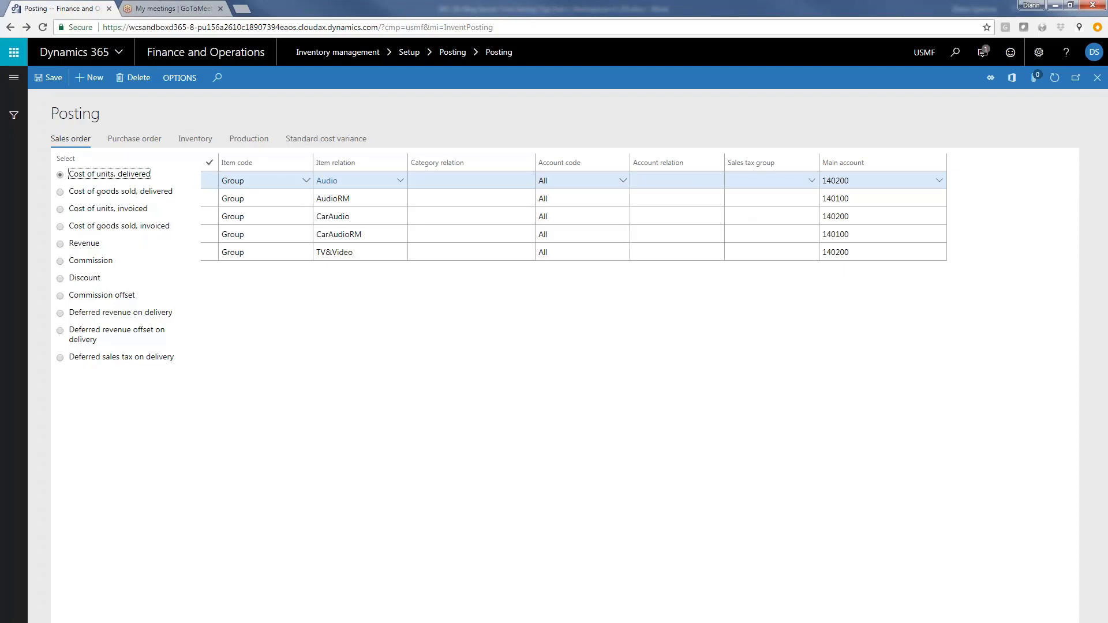
click(60, 245)
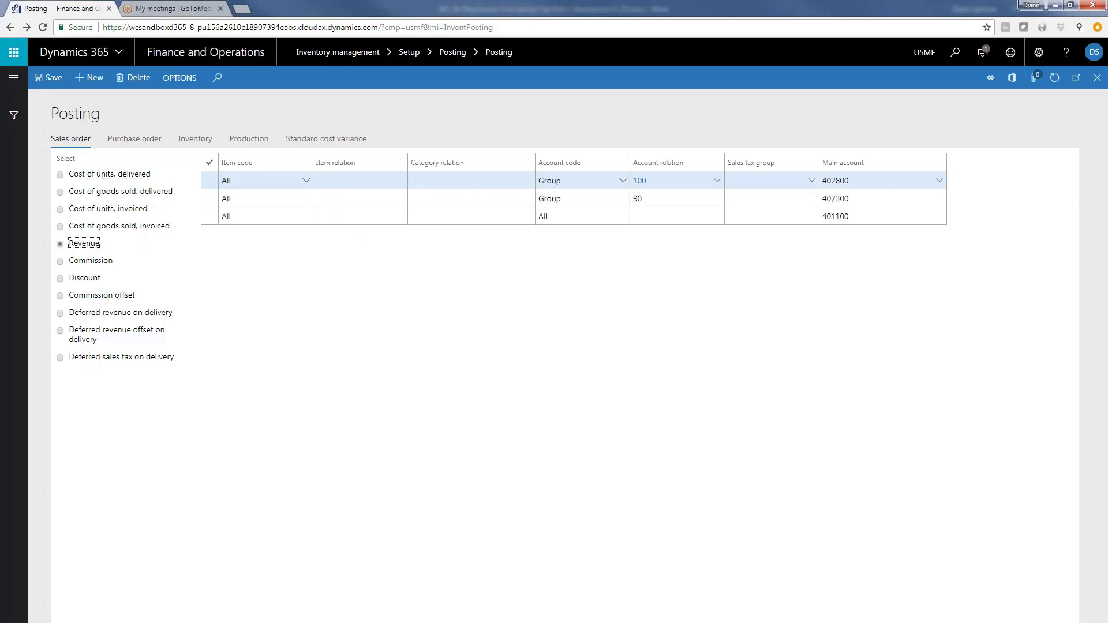
click(60, 261)
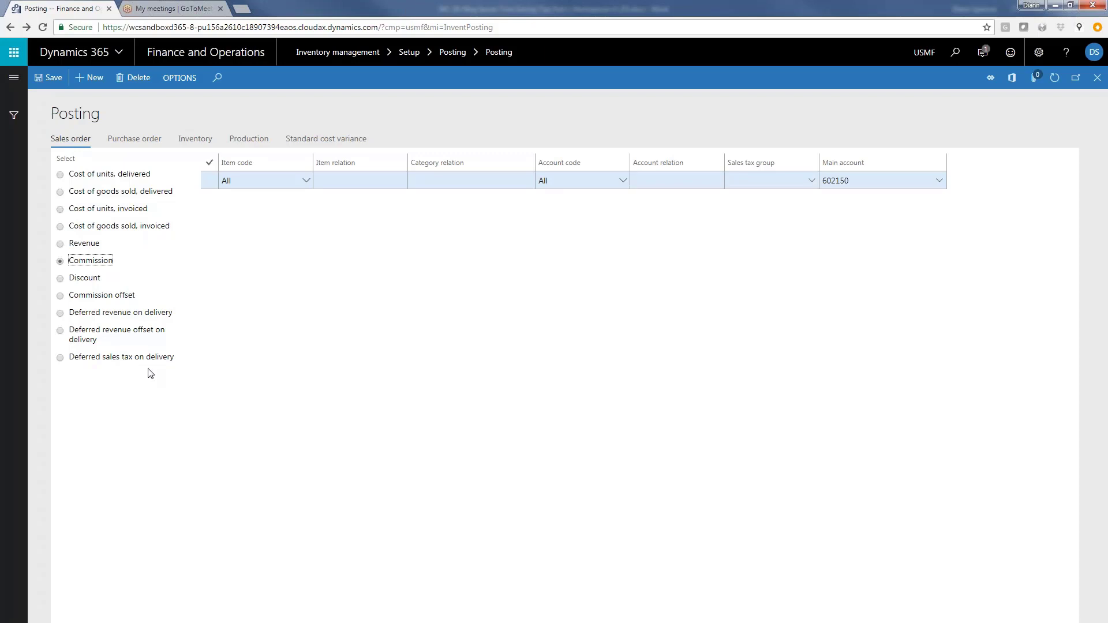
Review the Purchase order, Inventory, Production and Standard cost variance postings, returning to the sales order's Cost of units, delivered
click(132, 141)
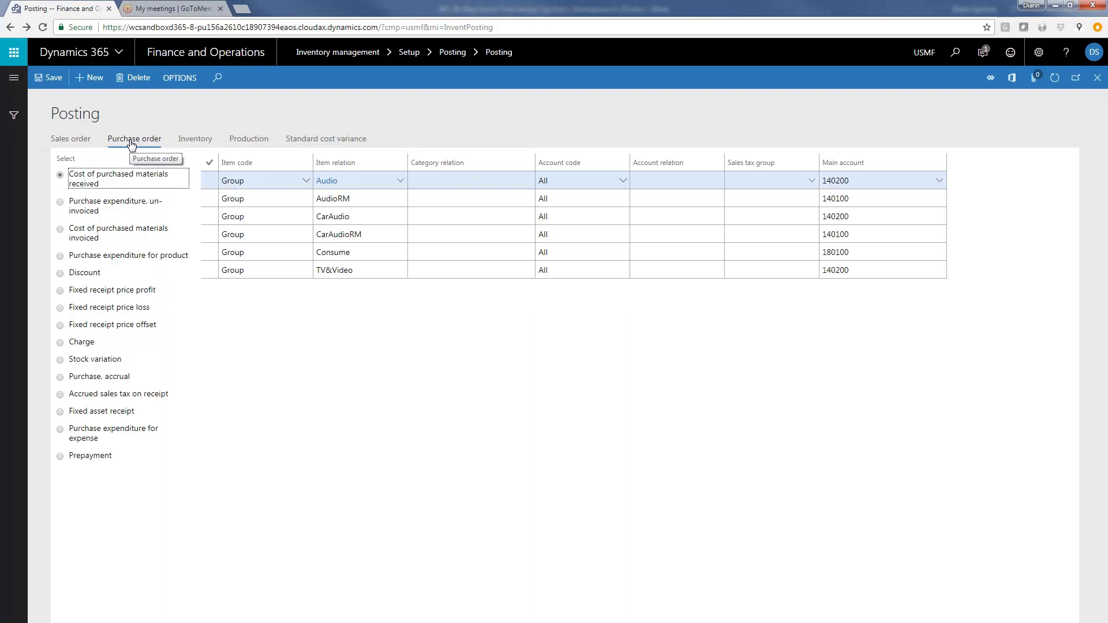
click(195, 141)
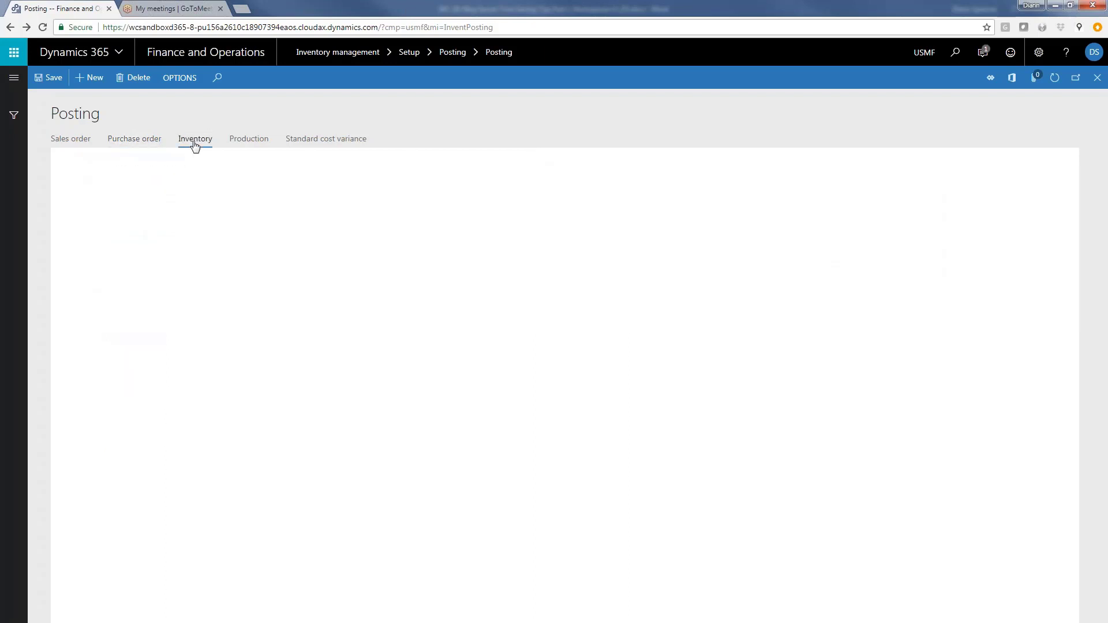
click(252, 142)
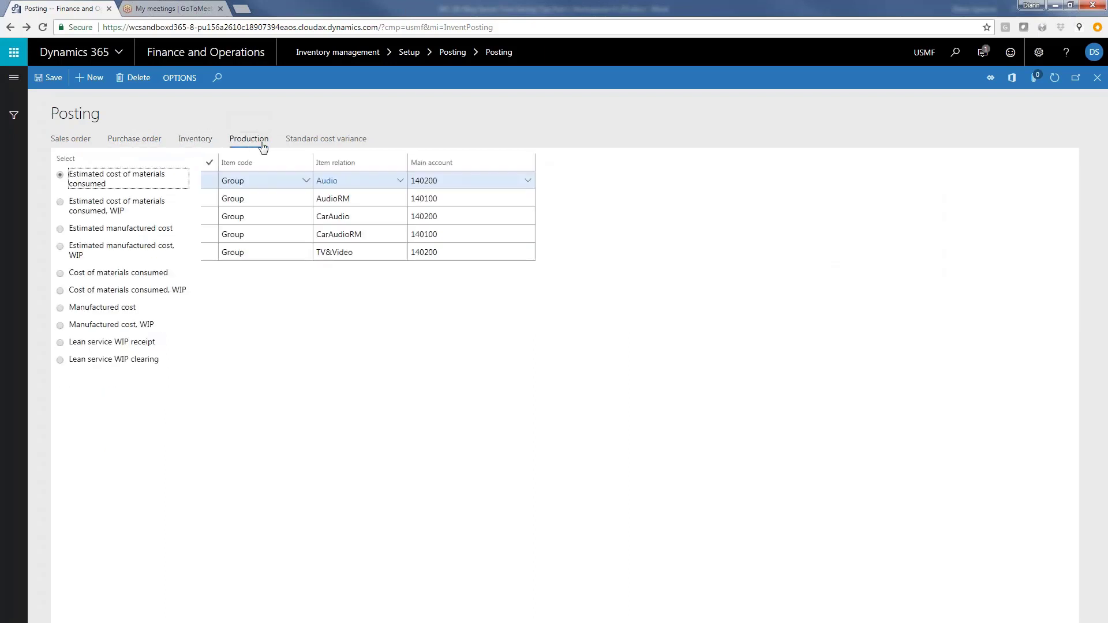
click(301, 142)
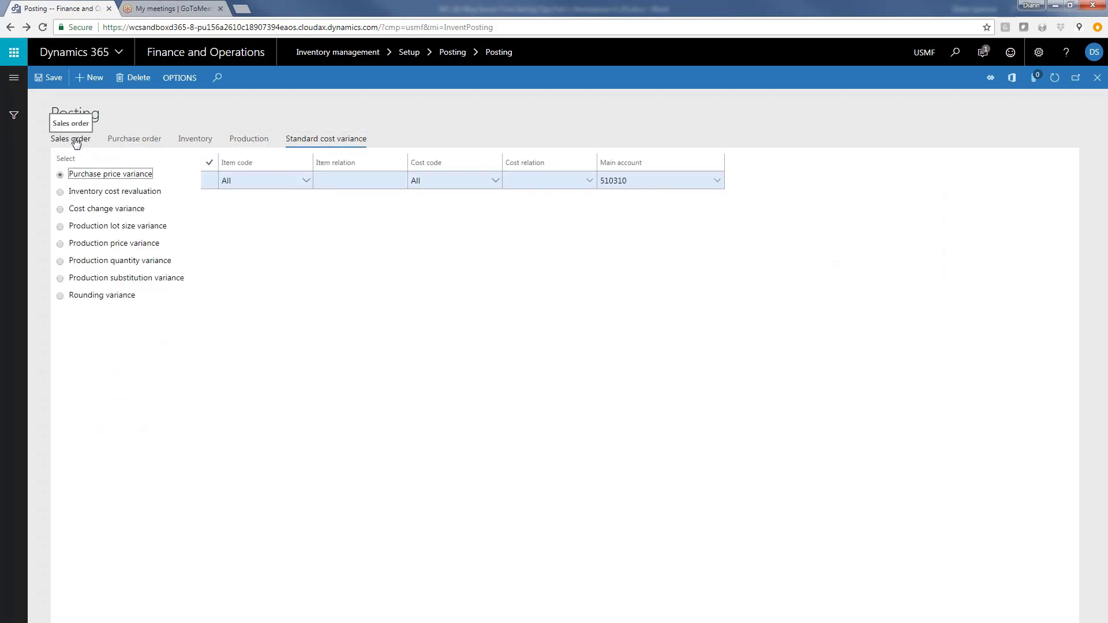
click(81, 140)
click(64, 174)
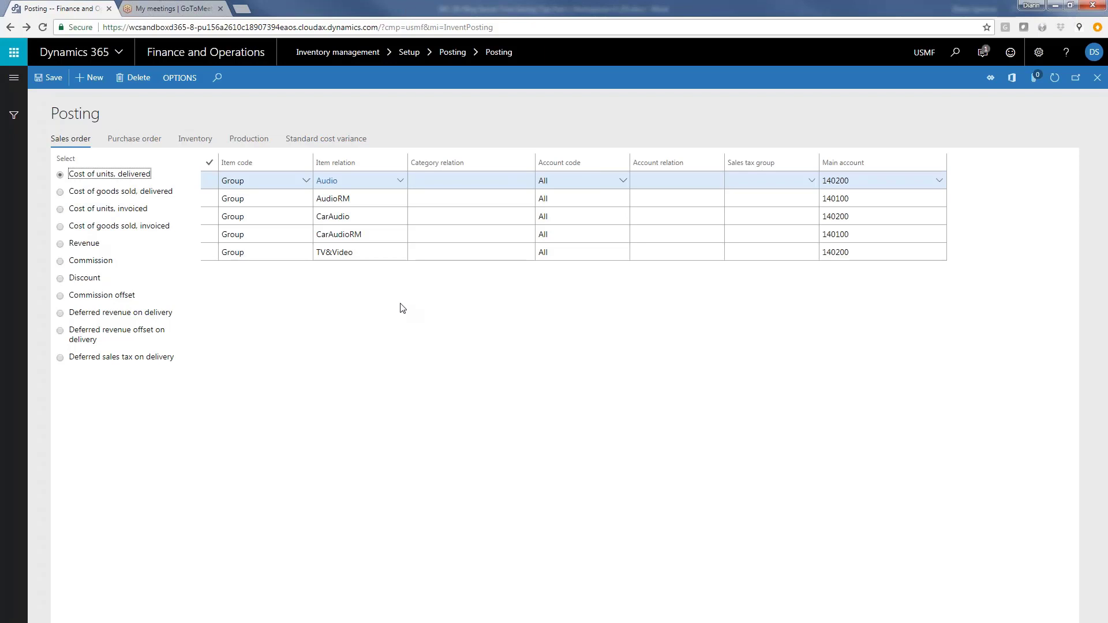
Change the Audio posting row's item code to Table and its item relation to item 1000
click(300, 180)
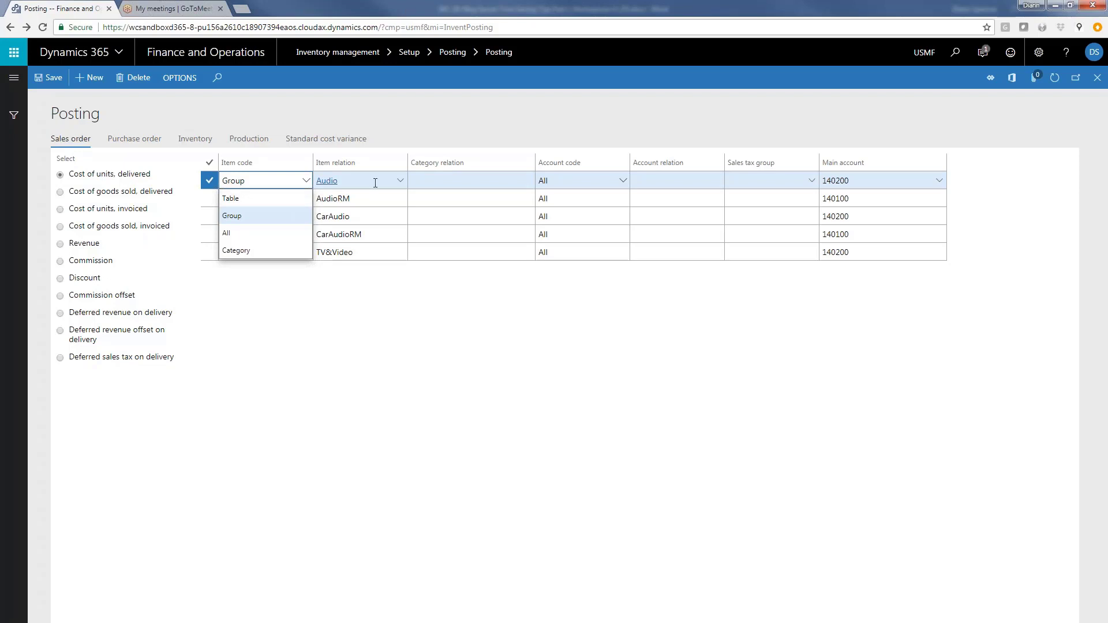
click(399, 181)
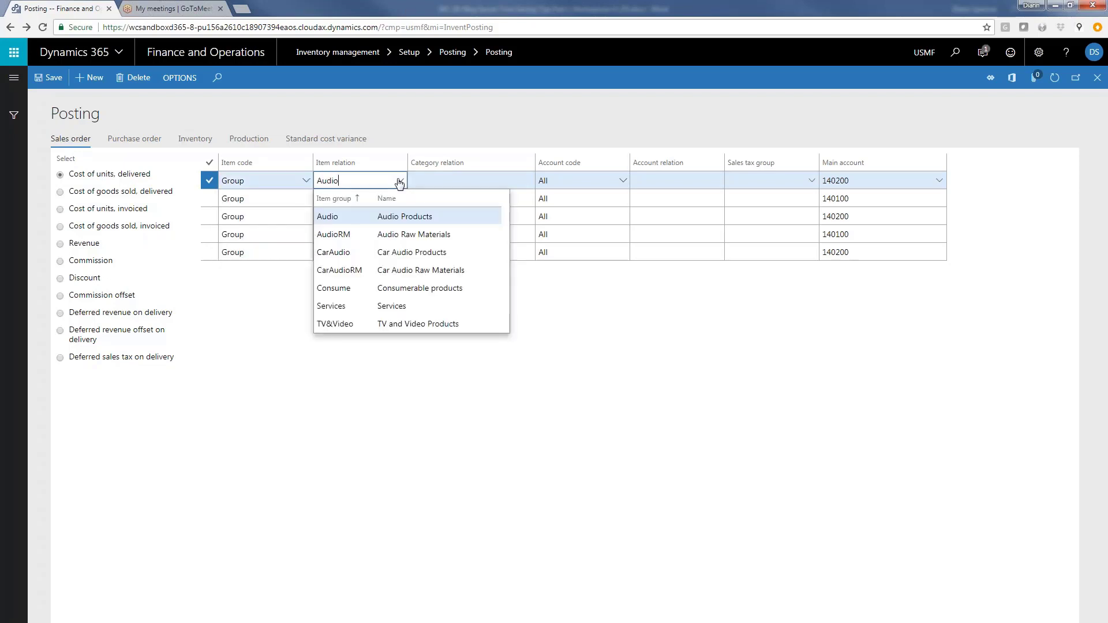
click(306, 181)
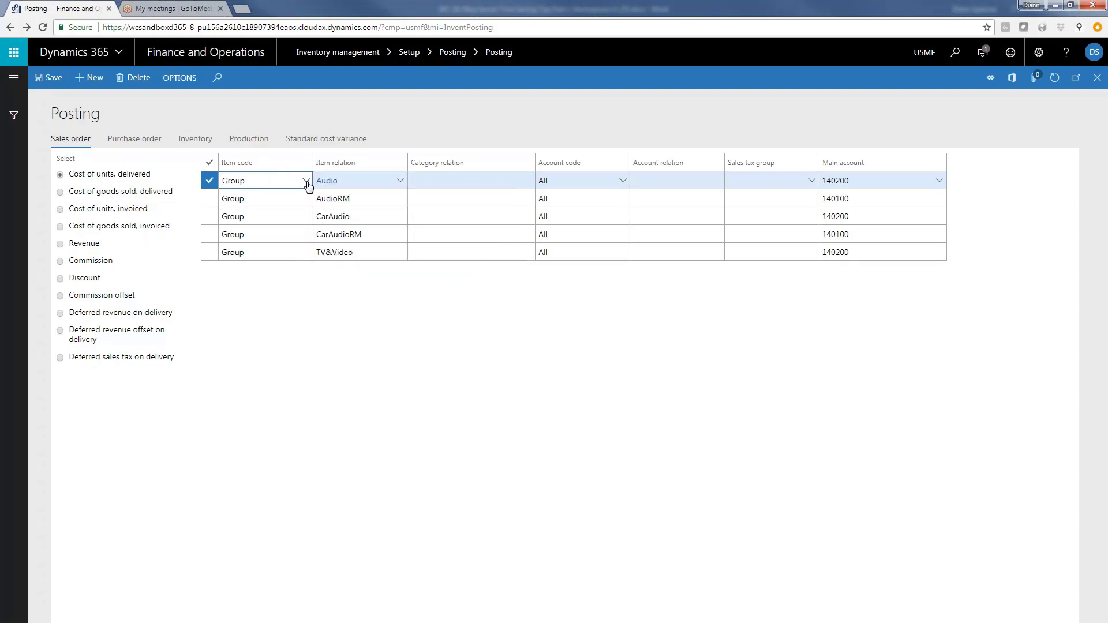
click(295, 198)
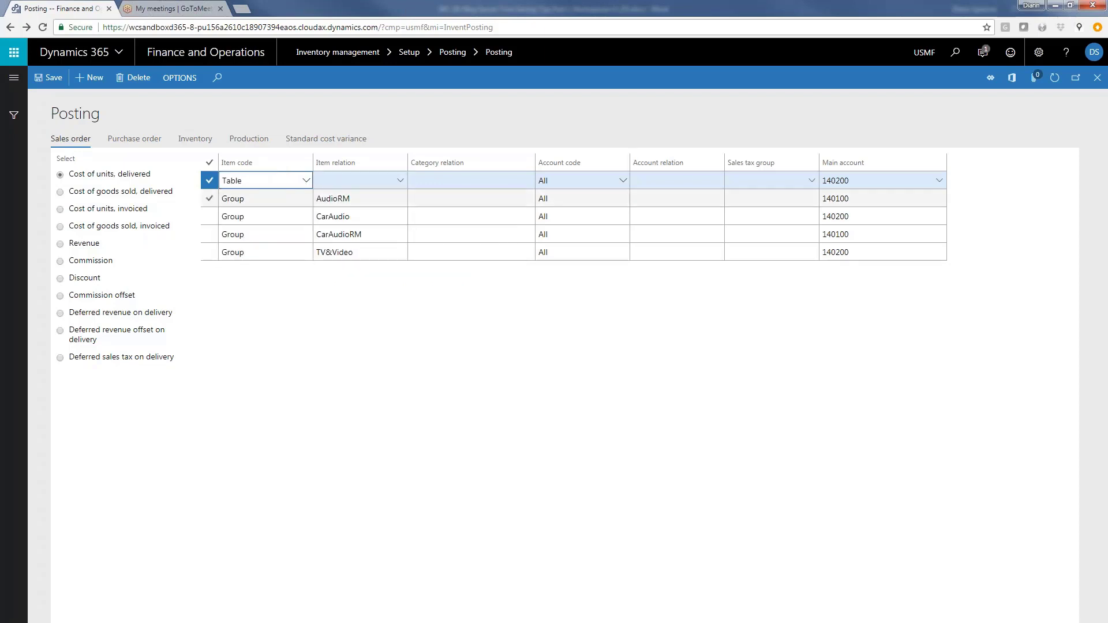
click(378, 188)
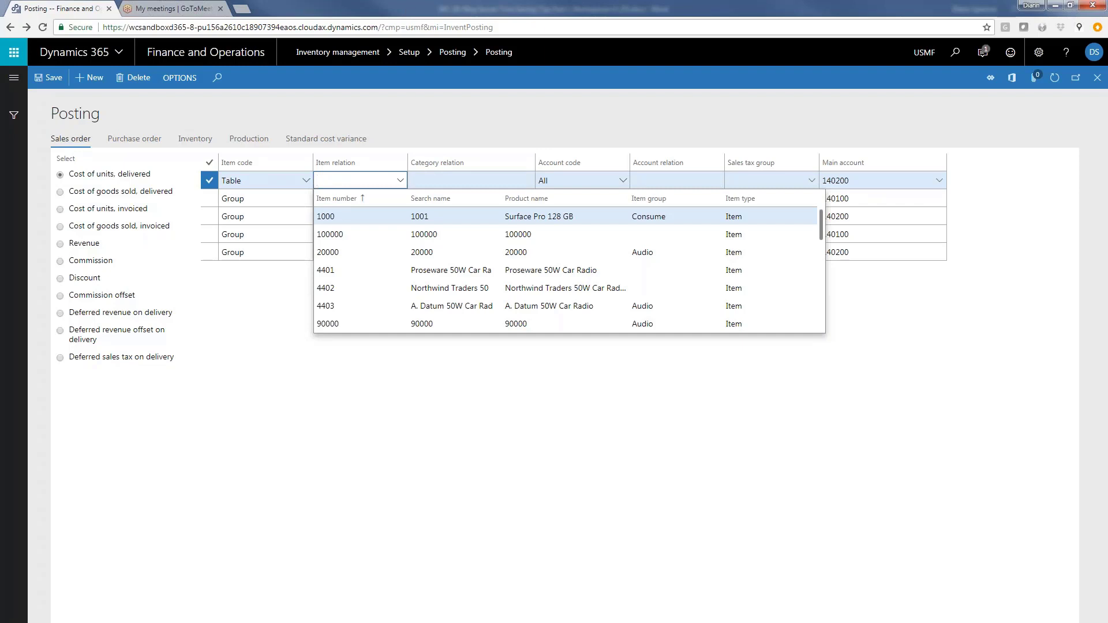
text(1000)
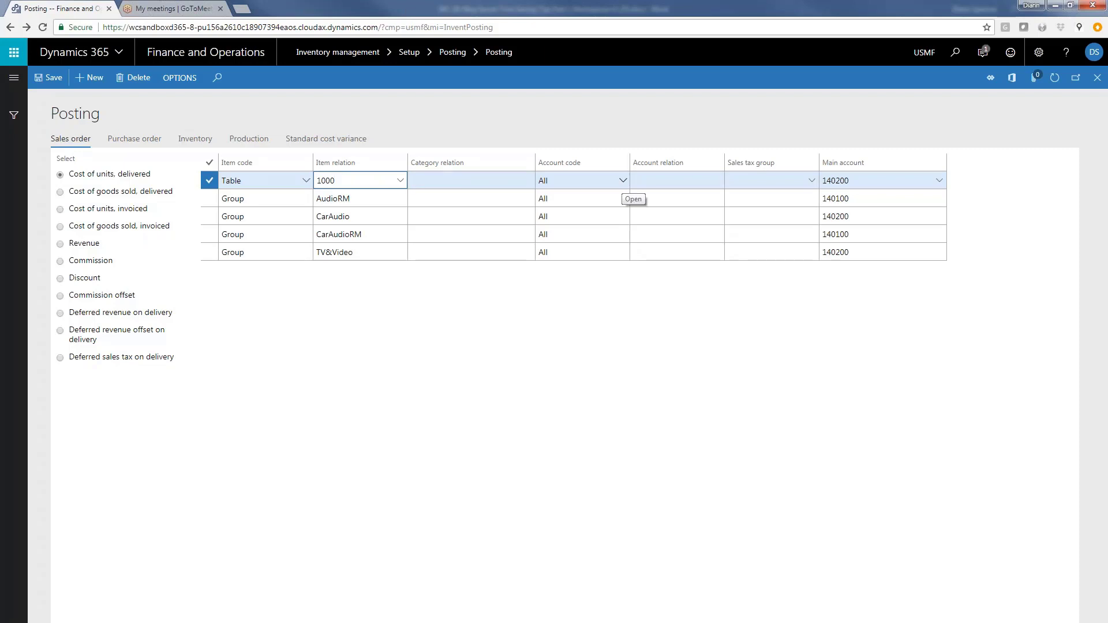
Set the item 1000 row's account code to Table and list the customers available as account relation
click(623, 180)
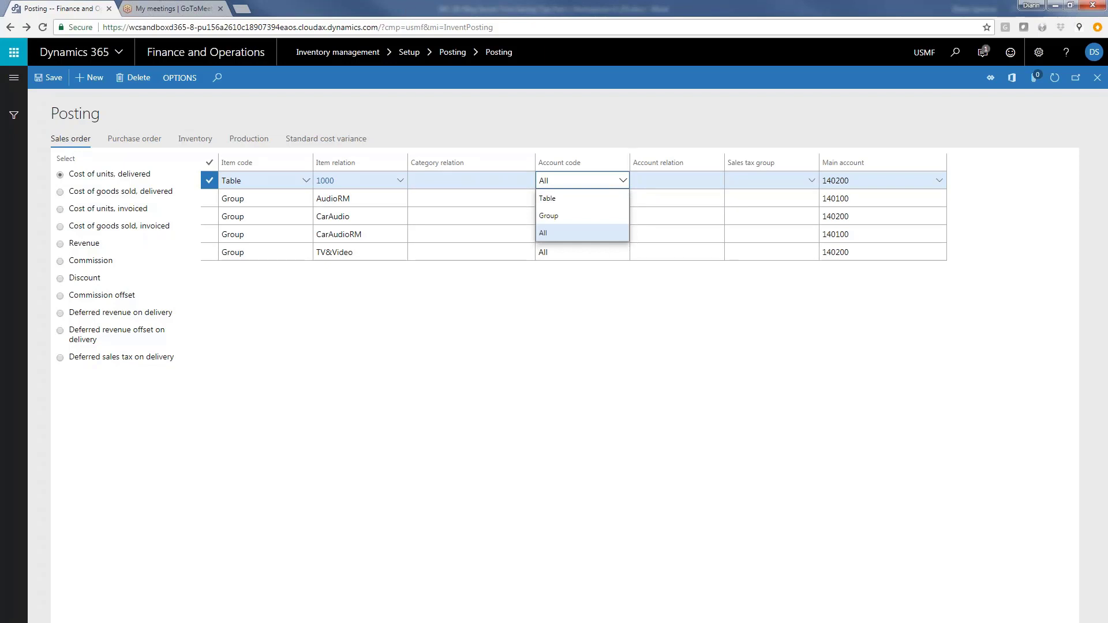
click(609, 199)
click(718, 180)
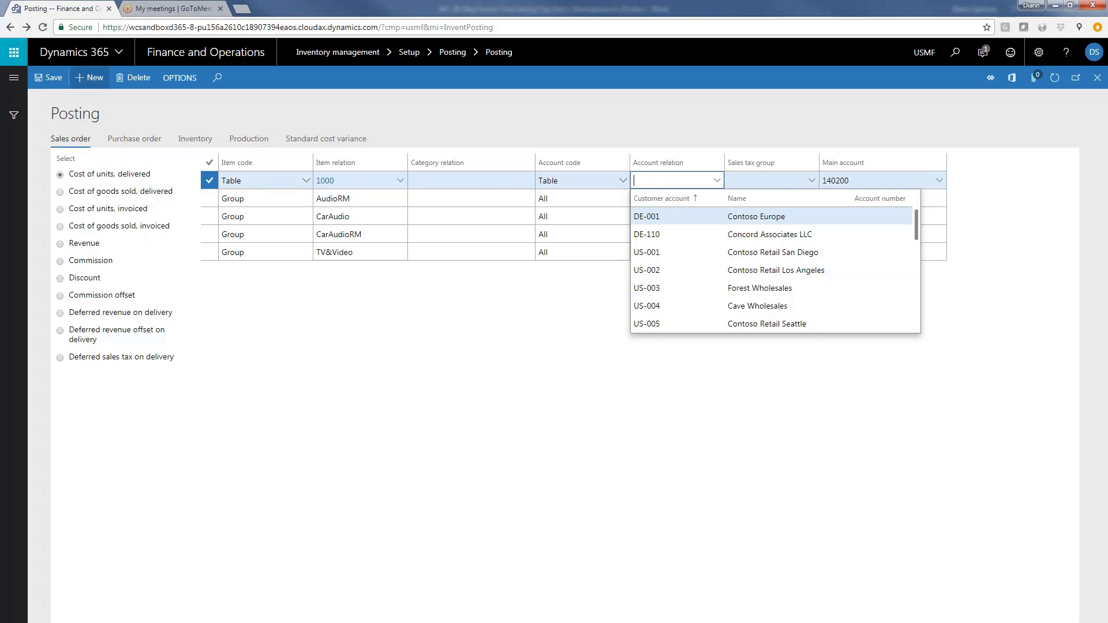
Delete the posting row for item 1000 from Cost of units, delivered
click(134, 78)
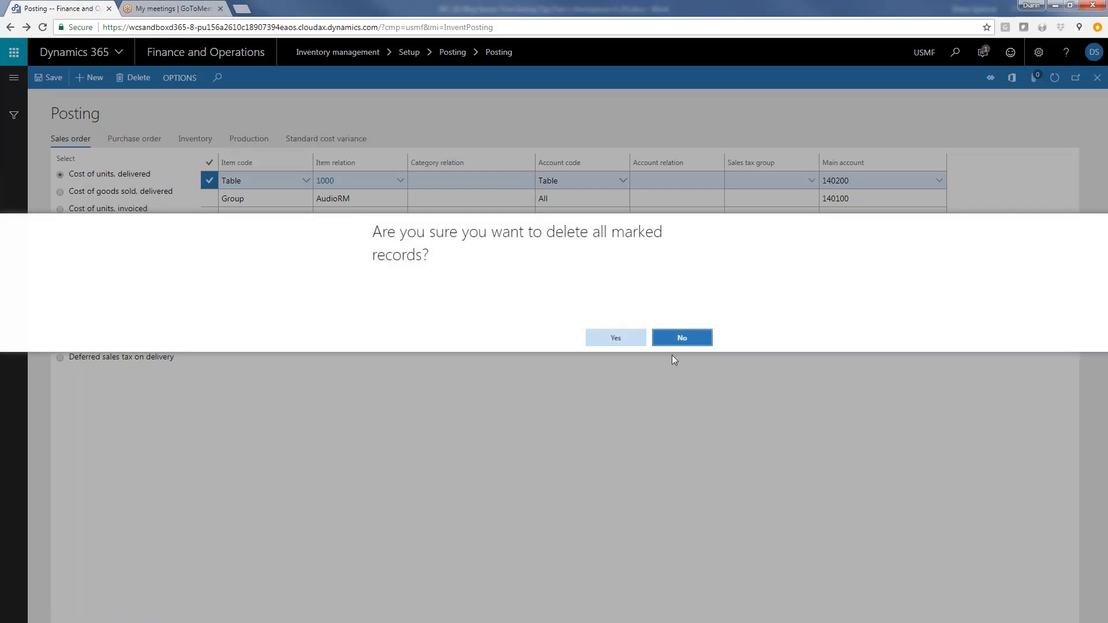
click(671, 339)
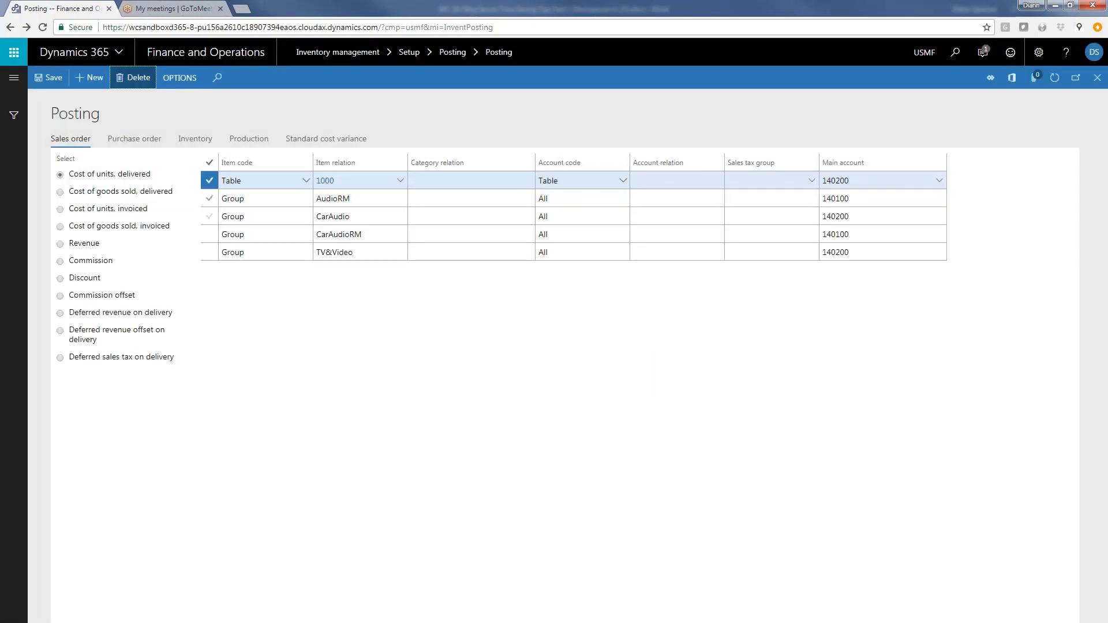
click(133, 78)
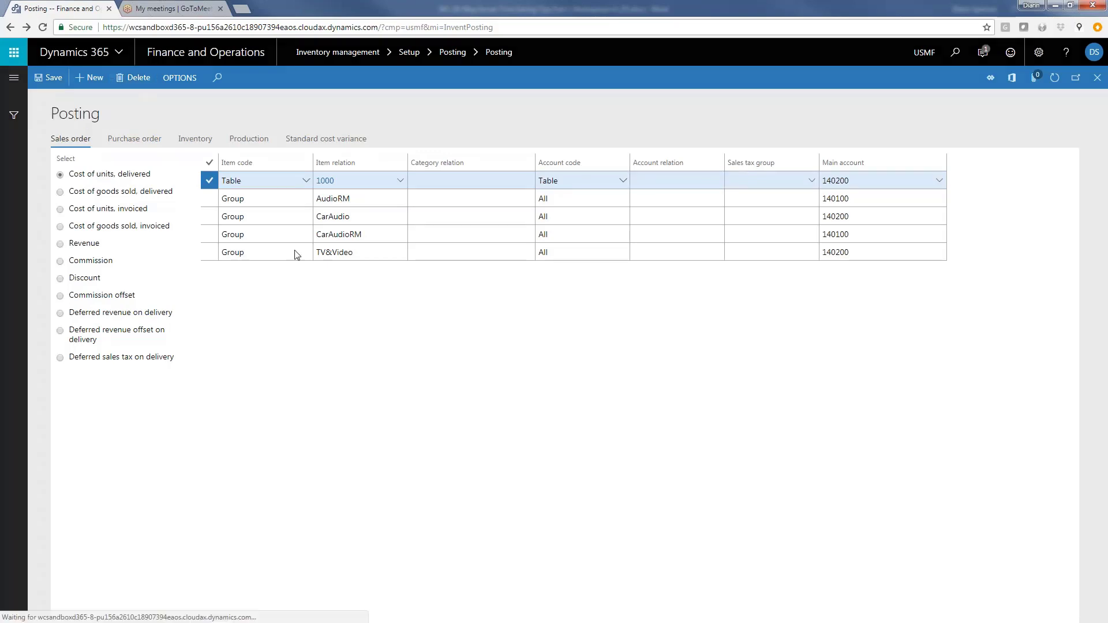
click(613, 339)
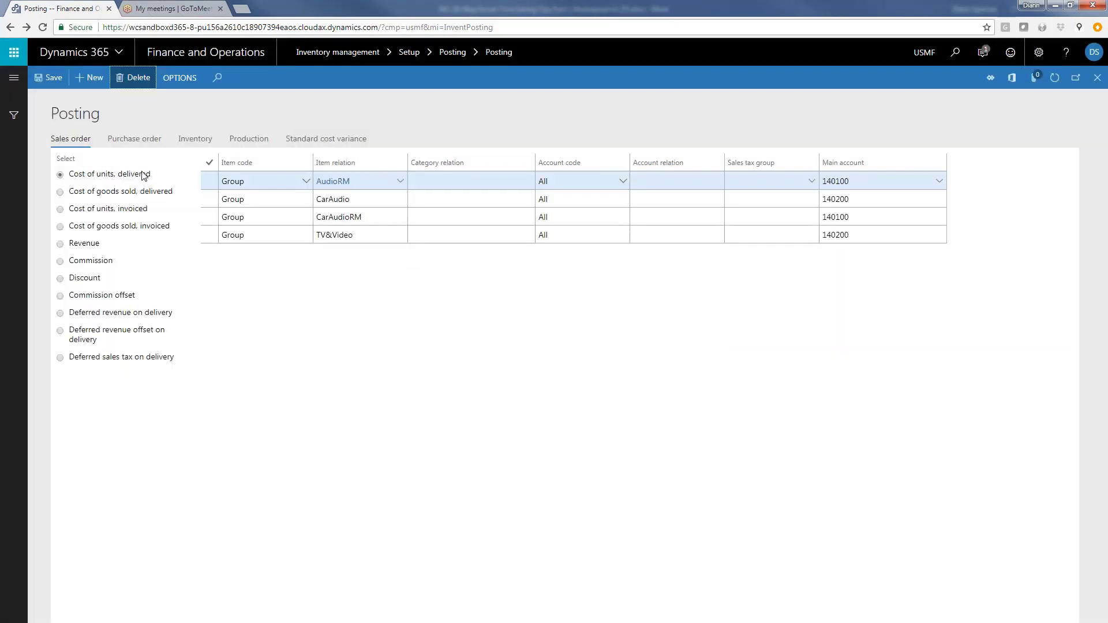
Open the Fixed asset posting profiles from the Fixed assets module's setup
click(11, 78)
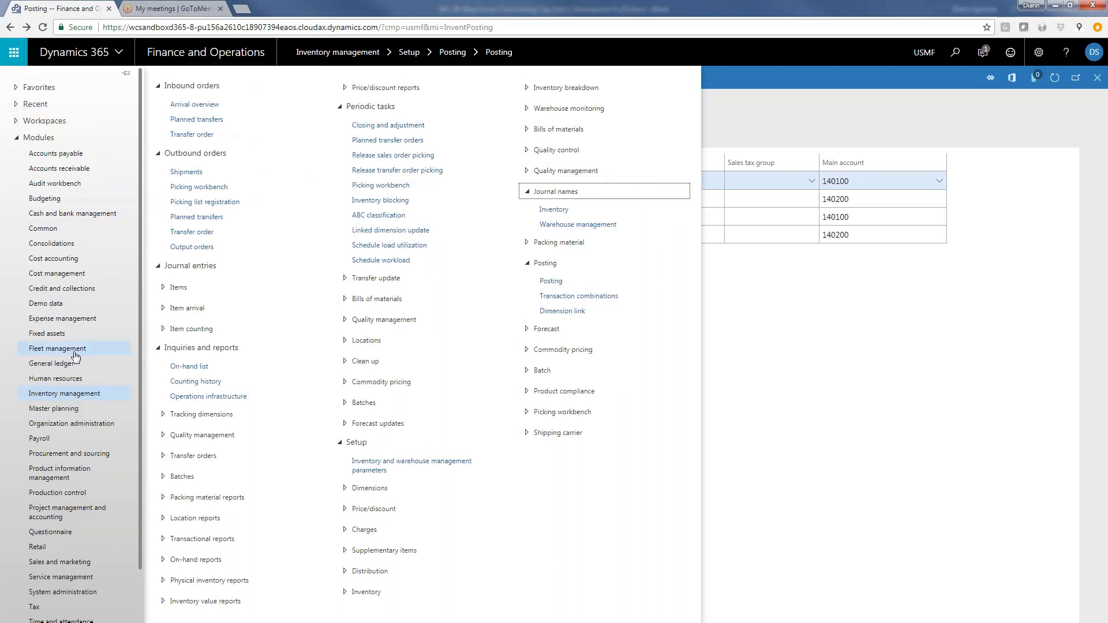
click(50, 334)
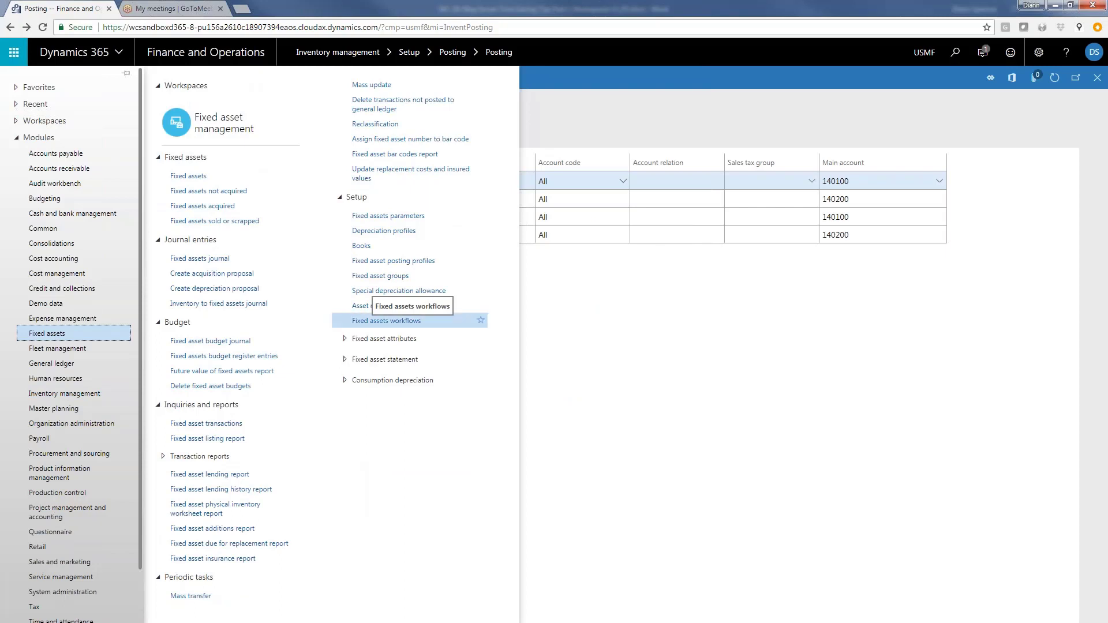
click(388, 262)
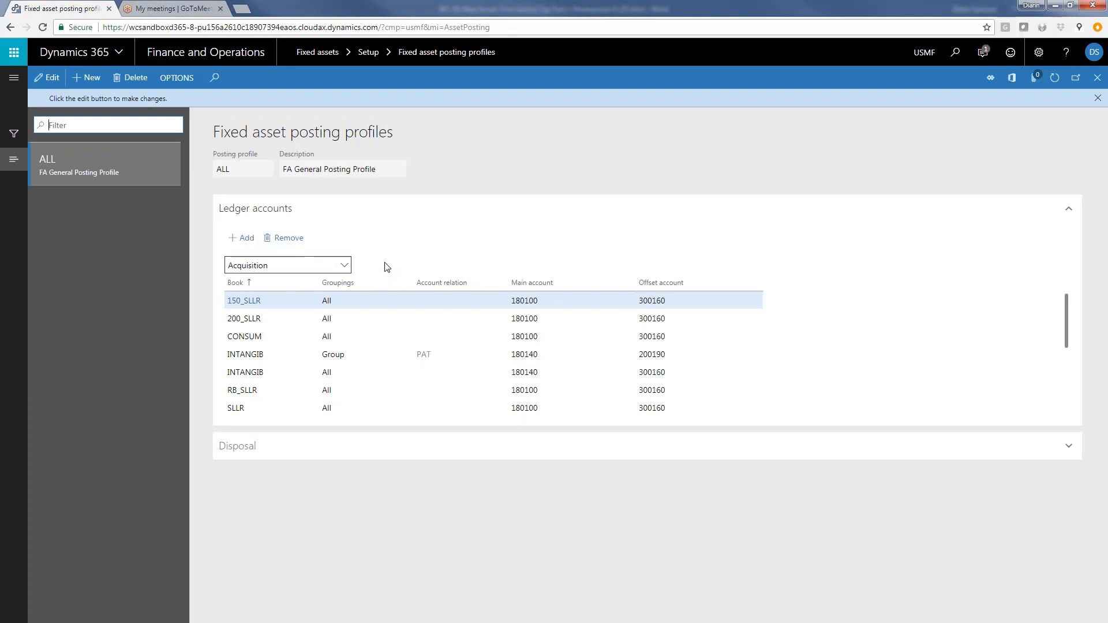
Examine the transaction types available for the ALL profile's ledger accounts and the contents of its Disposal section
click(342, 267)
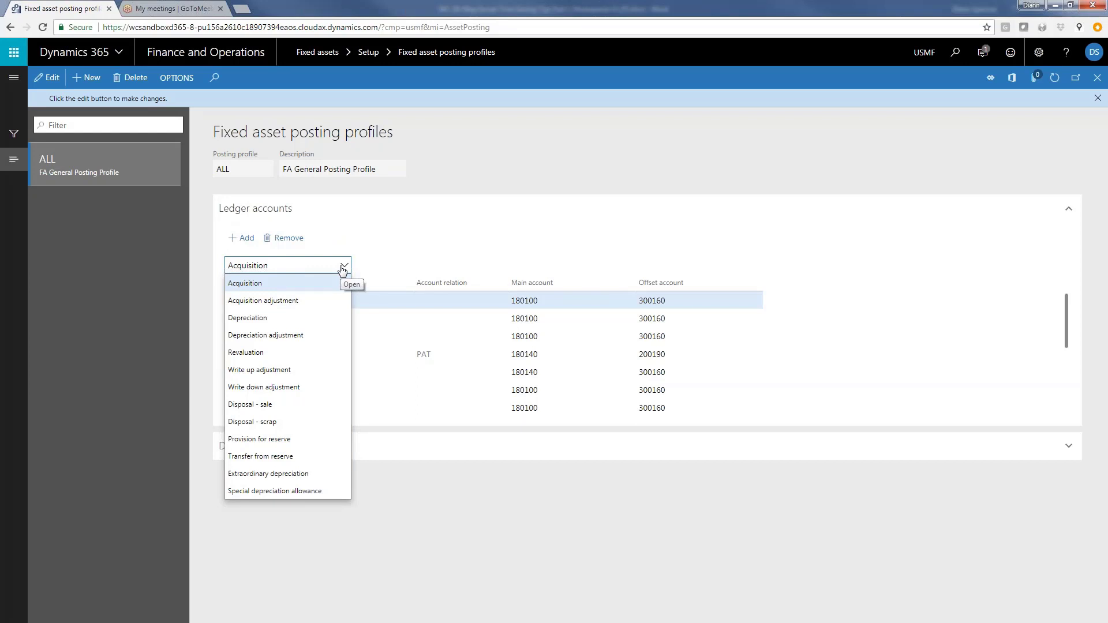
click(425, 242)
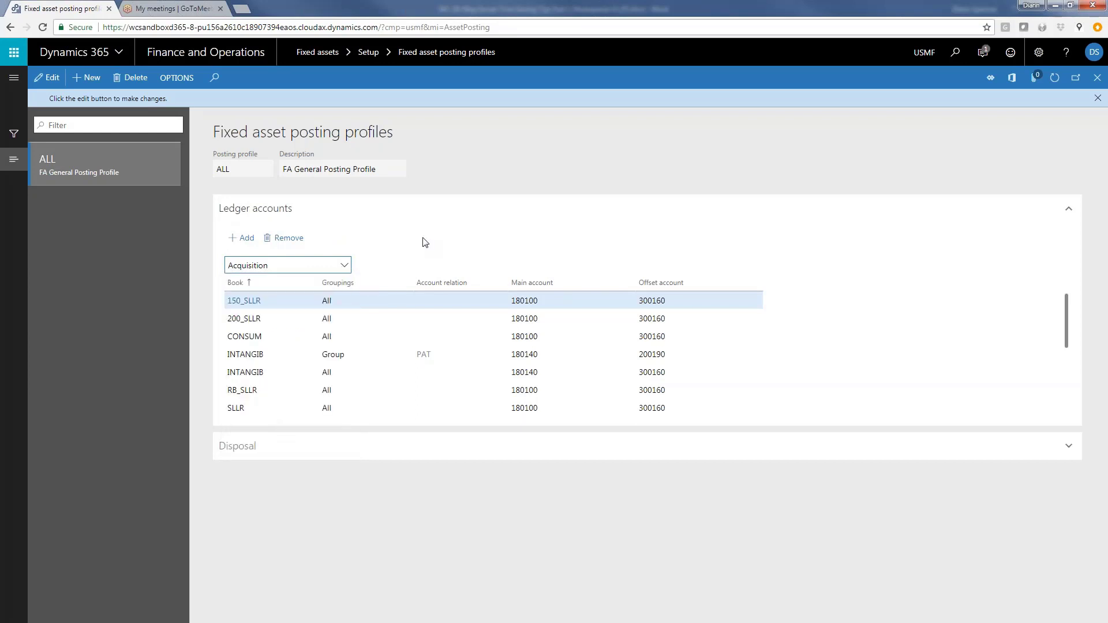
click(345, 262)
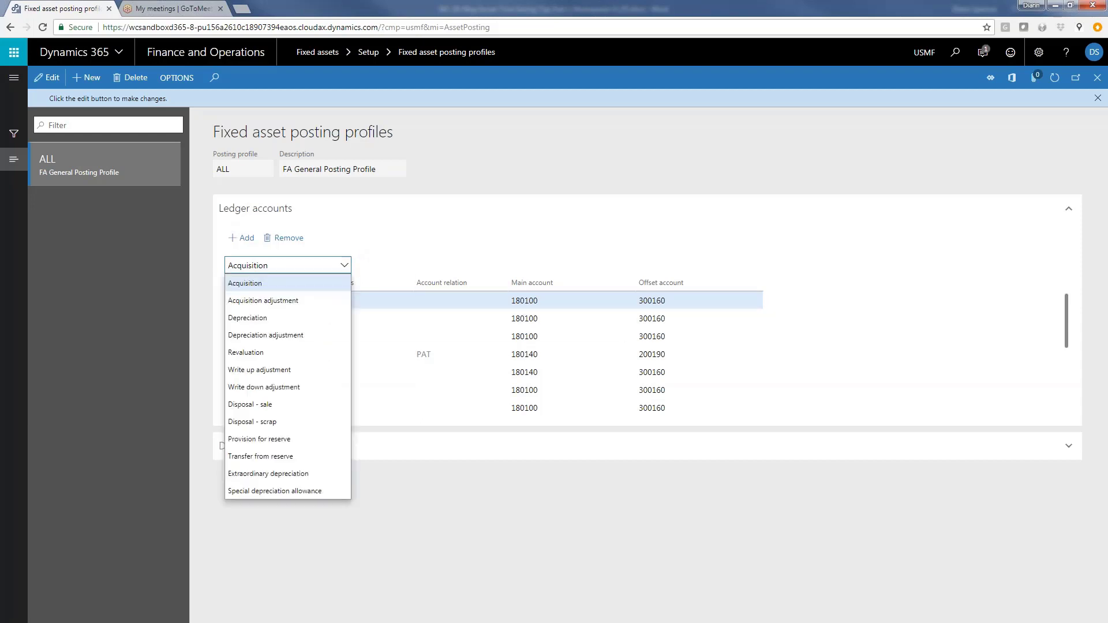
click(390, 256)
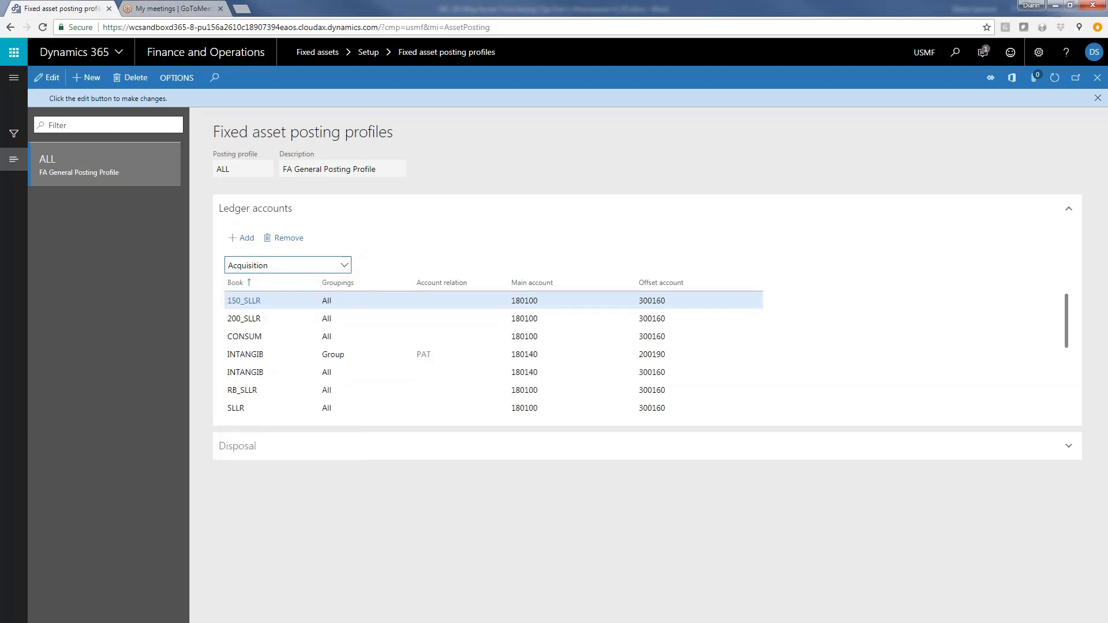
click(1072, 447)
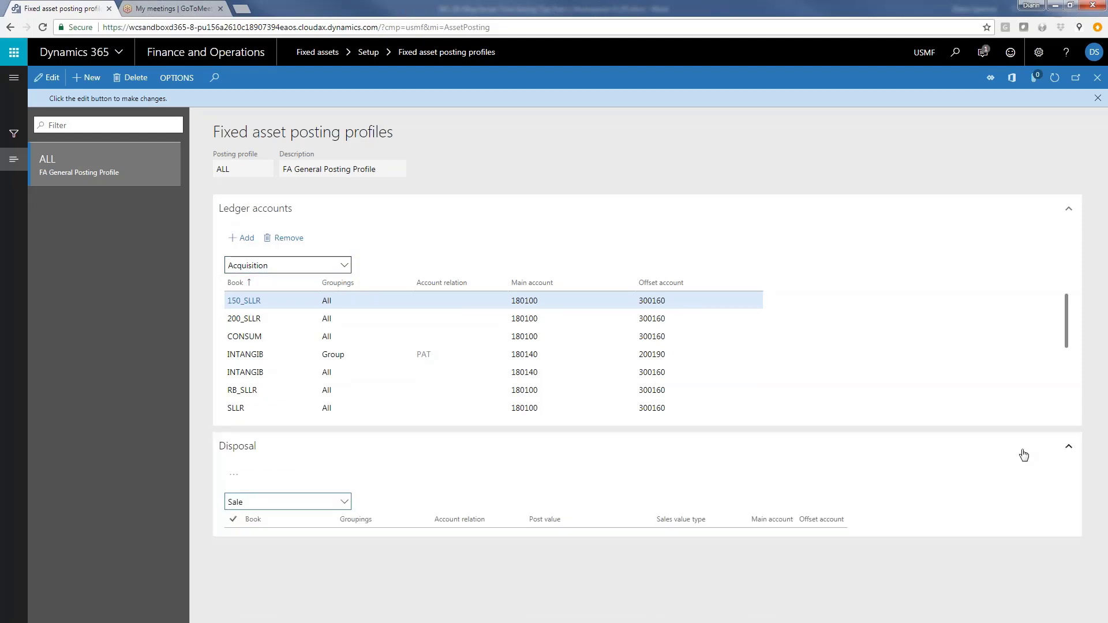
click(1061, 452)
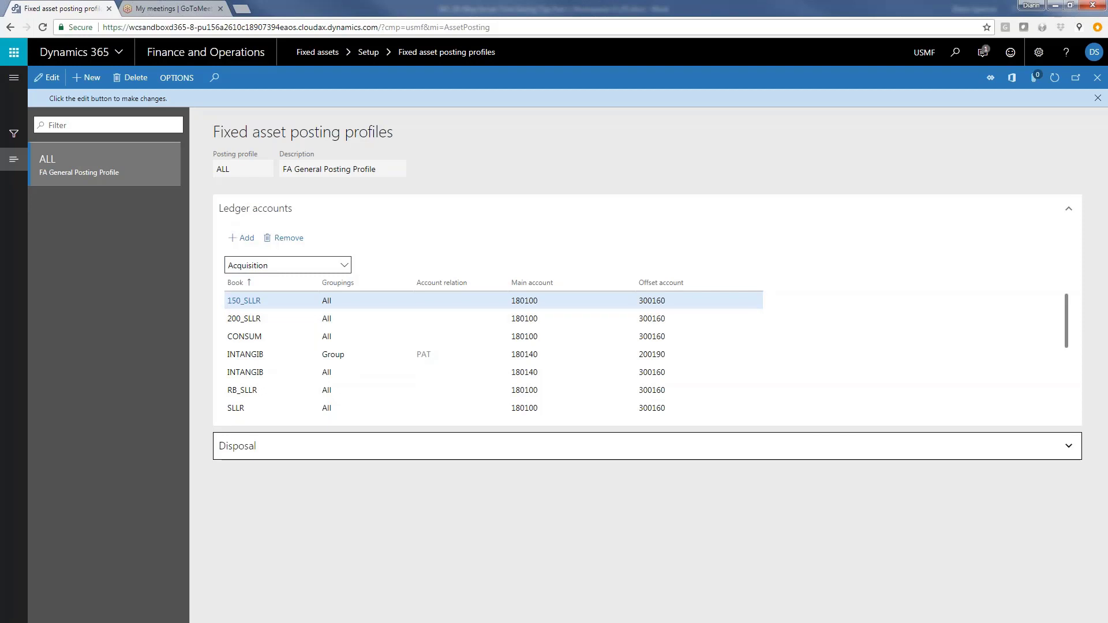
Open the Accounts payable list of all vendors and view the invoice posting setup for Acme Office Supplies
click(11, 82)
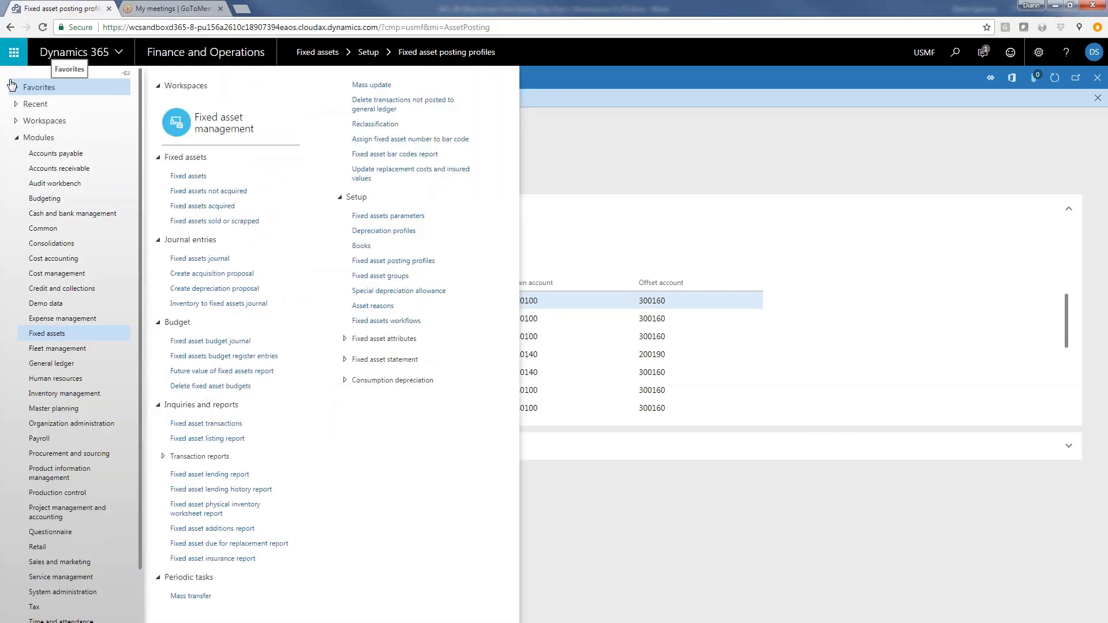
click(36, 153)
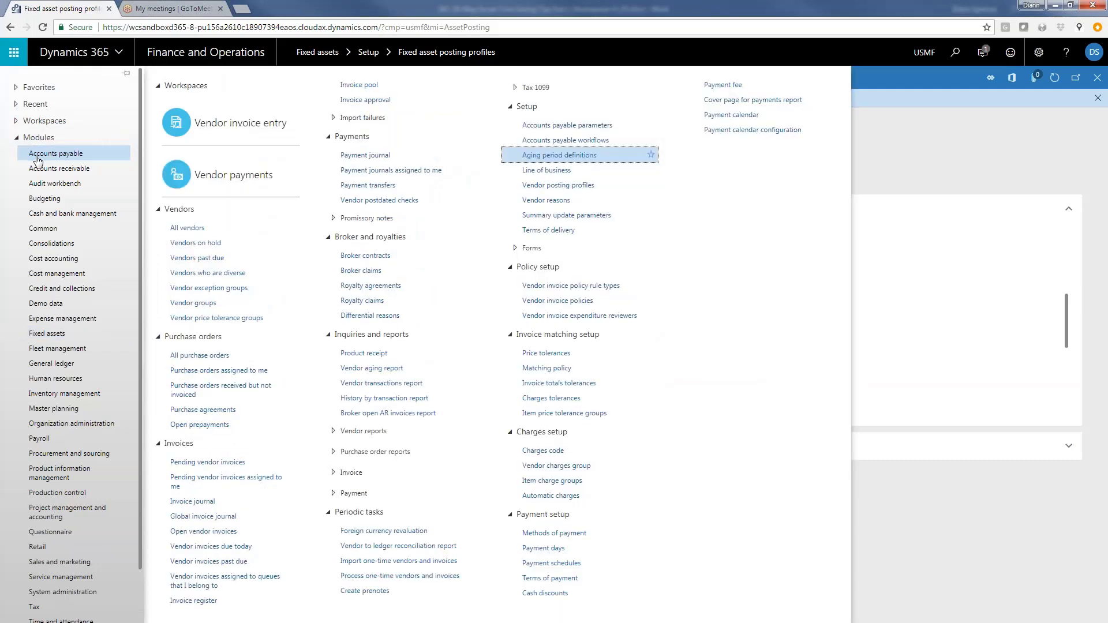
click(183, 228)
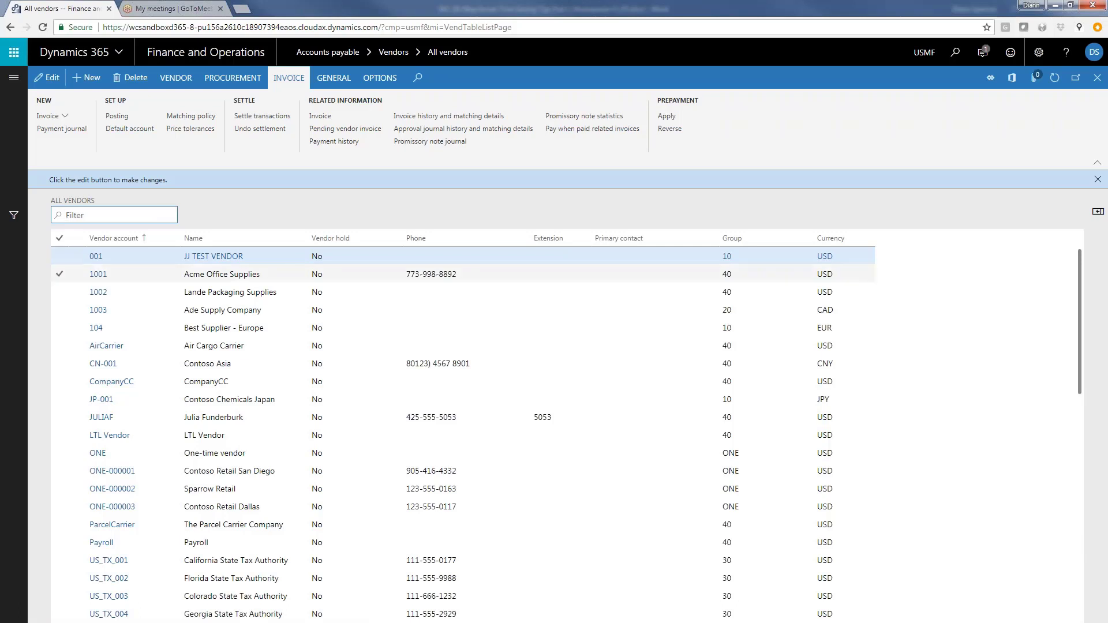
click(238, 274)
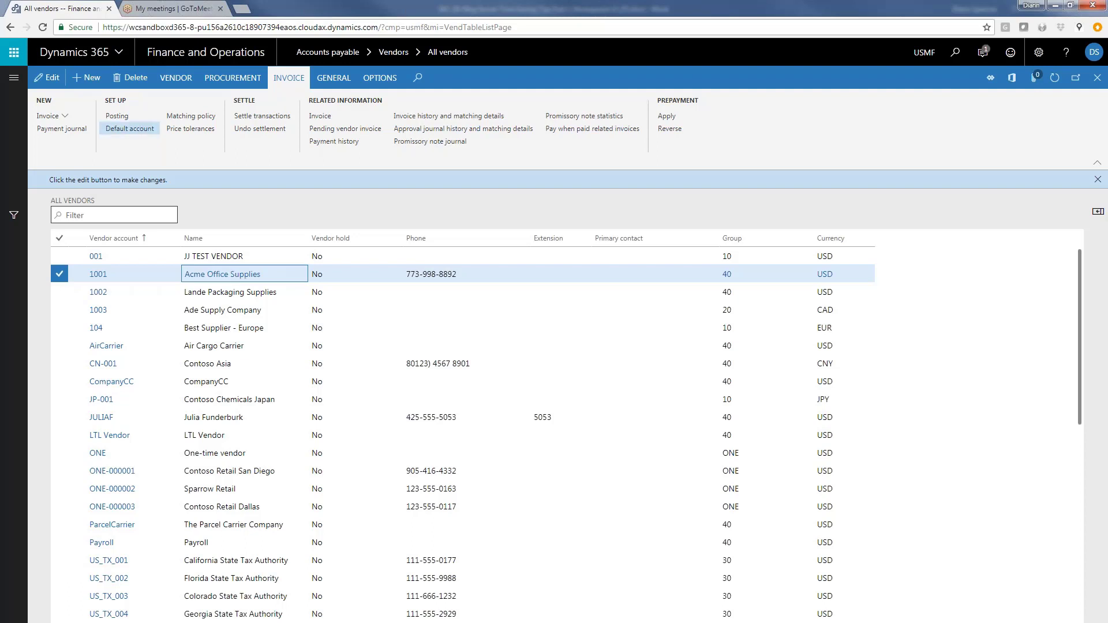
click(119, 118)
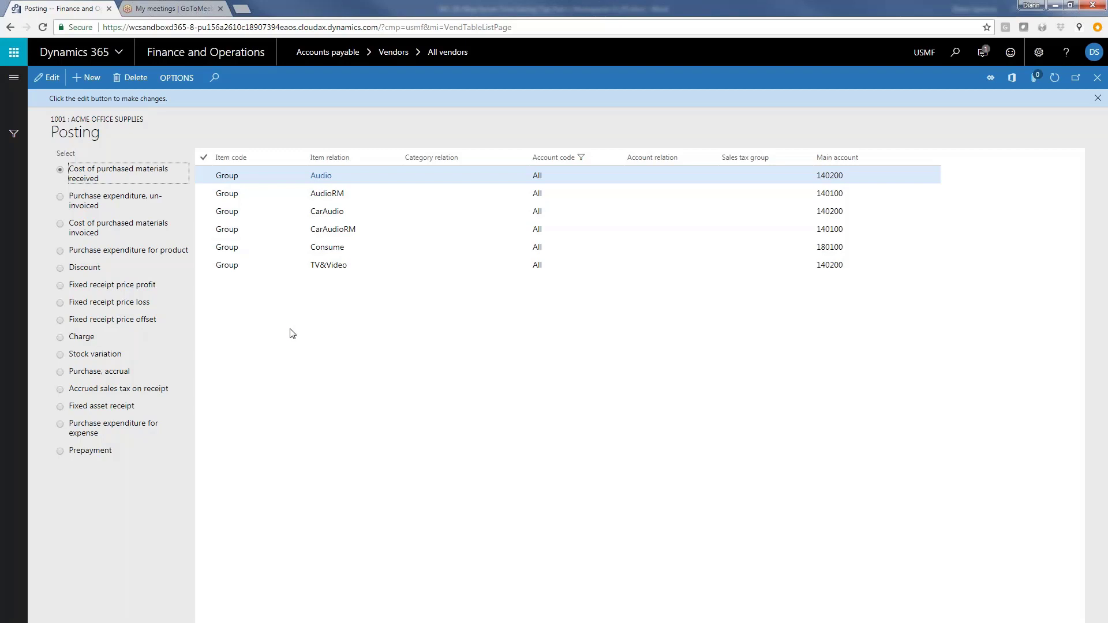
Return to the all vendors list and open the default account setup for Acme Office Supplies
click(14, 79)
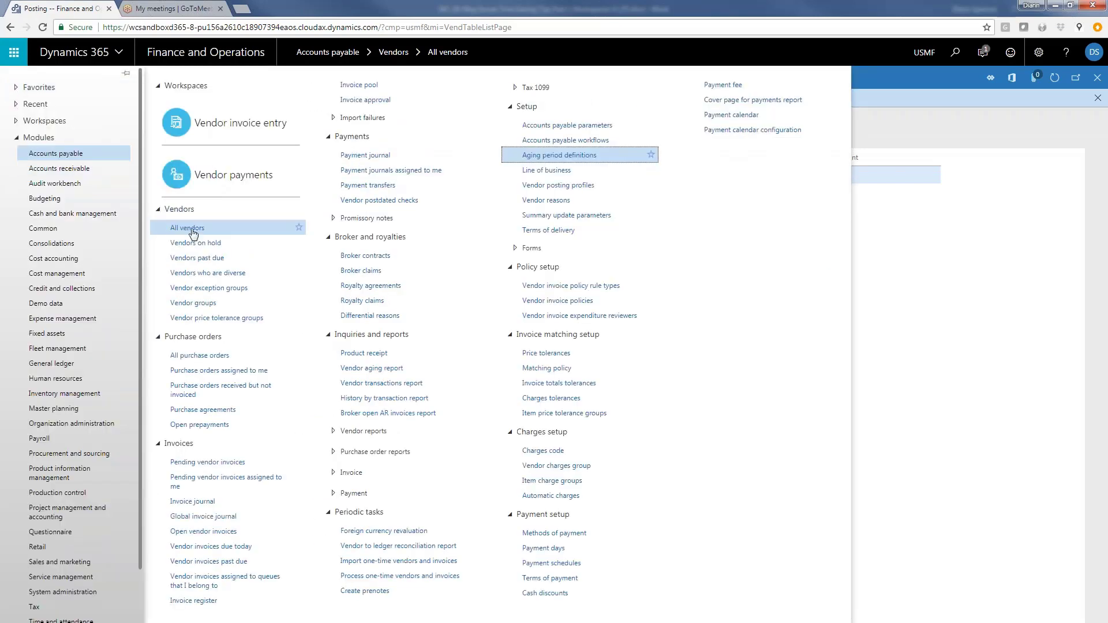
click(192, 228)
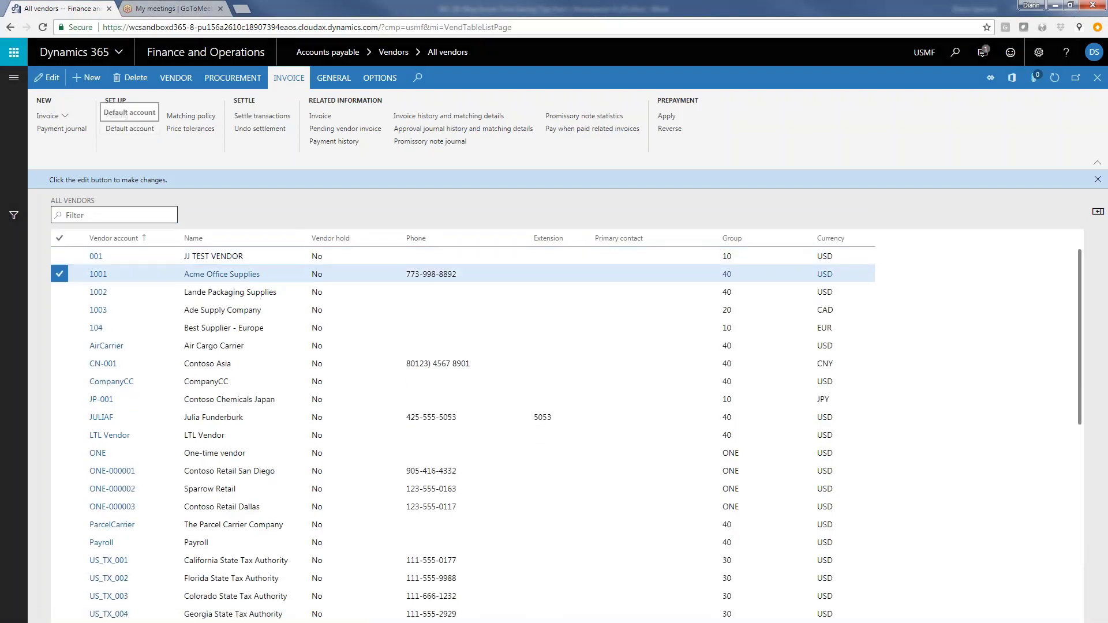
click(130, 128)
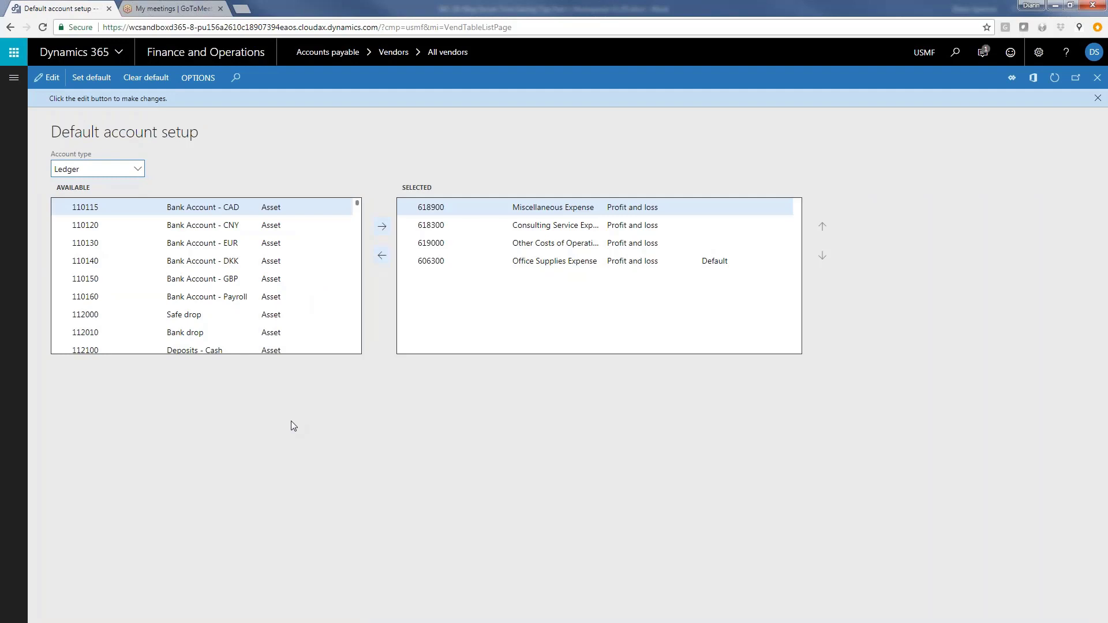